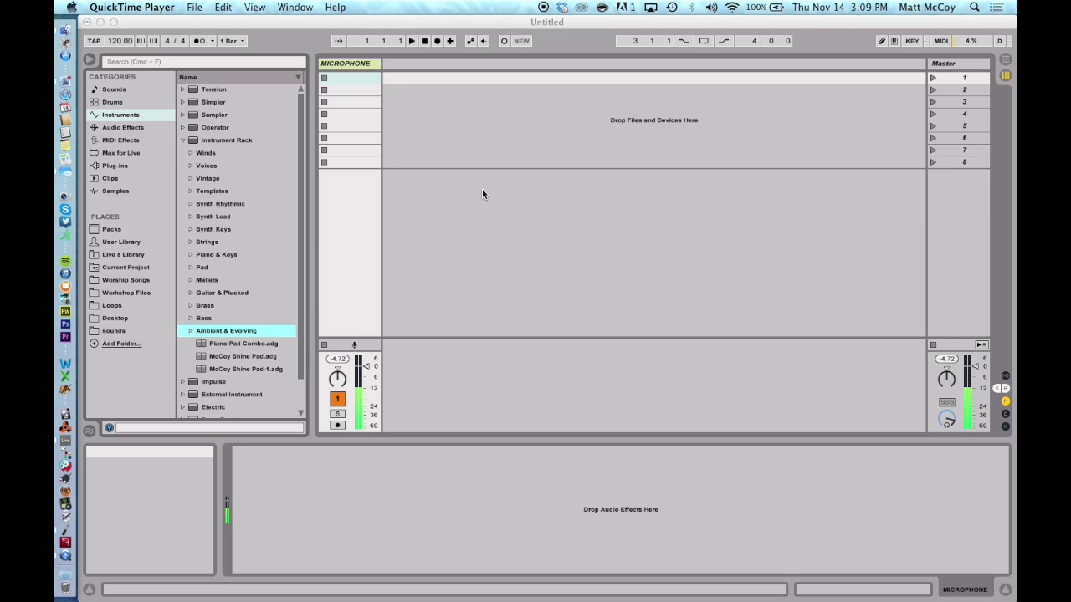
Bring the Ableton Live window in front of QuickTime Player.
left_click(363, 144)
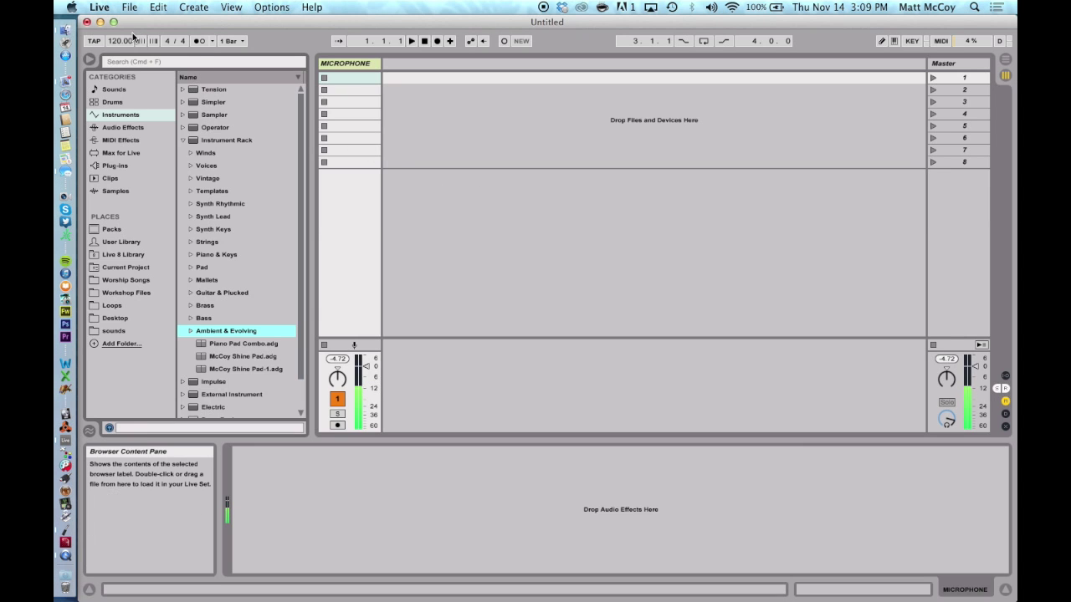
Check the MIDI Sync preferences, with 12Step ports enabled for Track and Remote, then close Preferences.
left_click(101, 7)
left_click(113, 45)
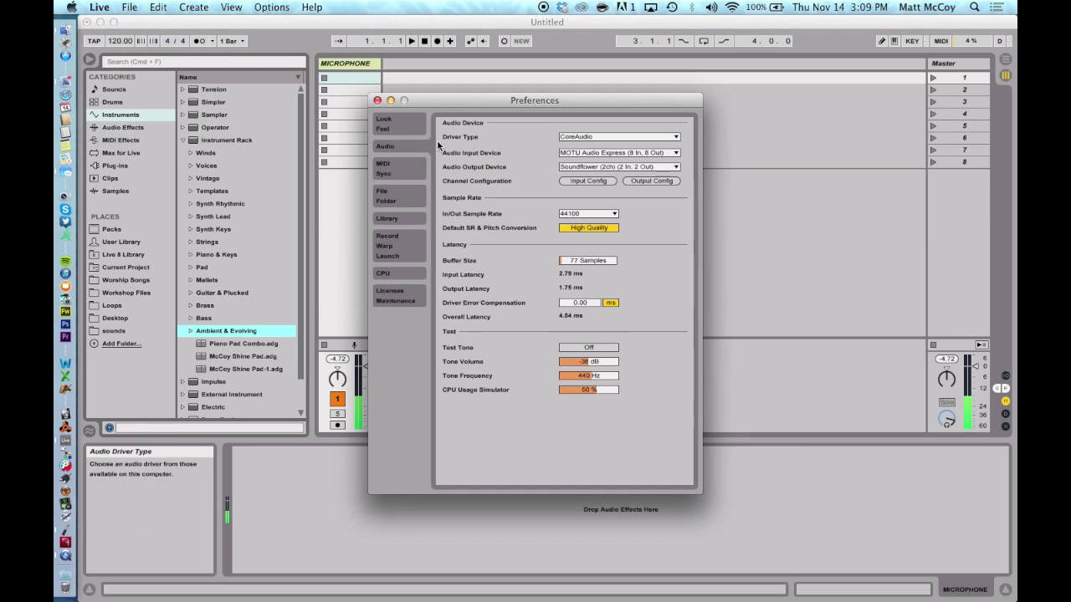
left_click_drag(507, 99, 465, 96)
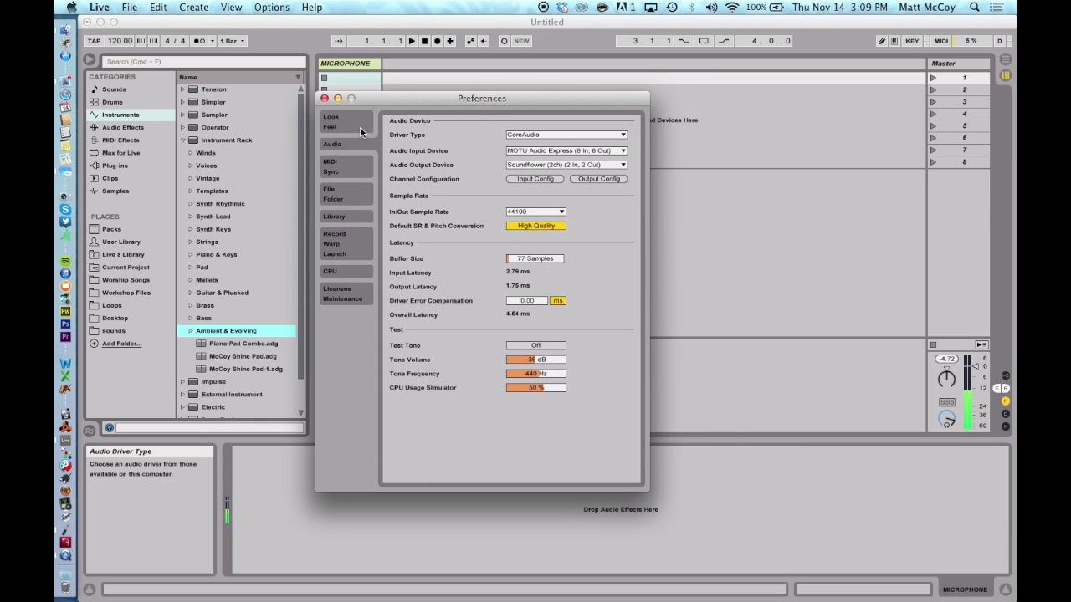
left_click(335, 165)
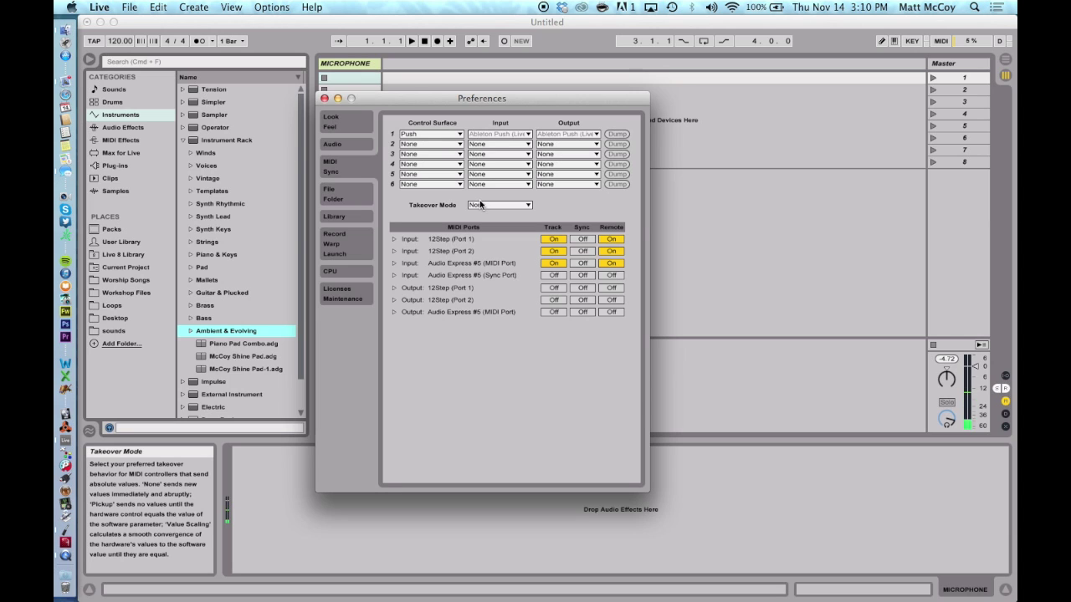
left_click(323, 100)
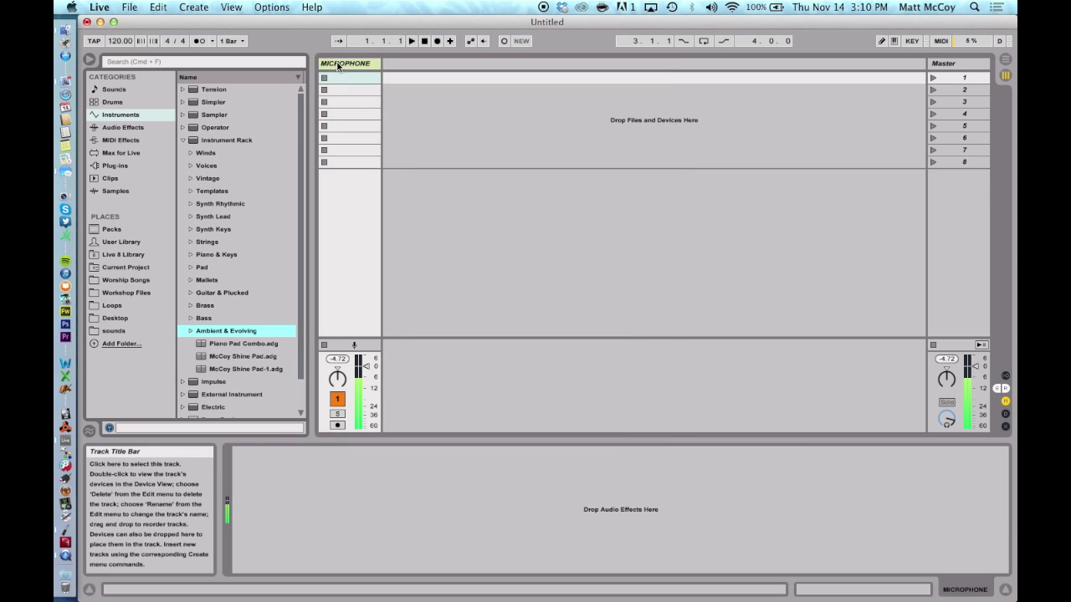
Insert a new MIDI track and rename it PAD.
left_click(199, 8)
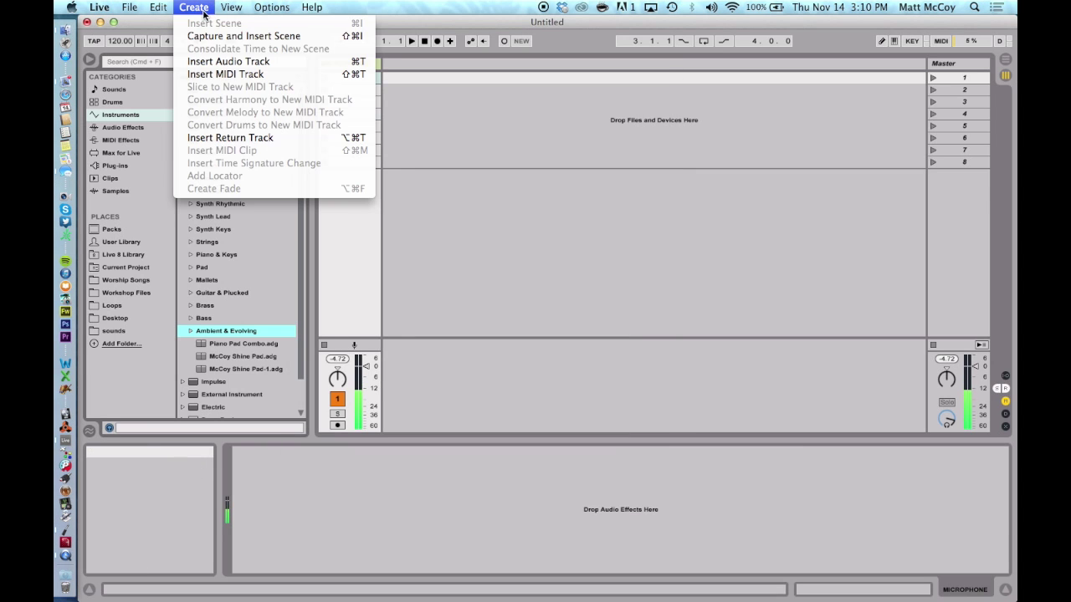
left_click(210, 74)
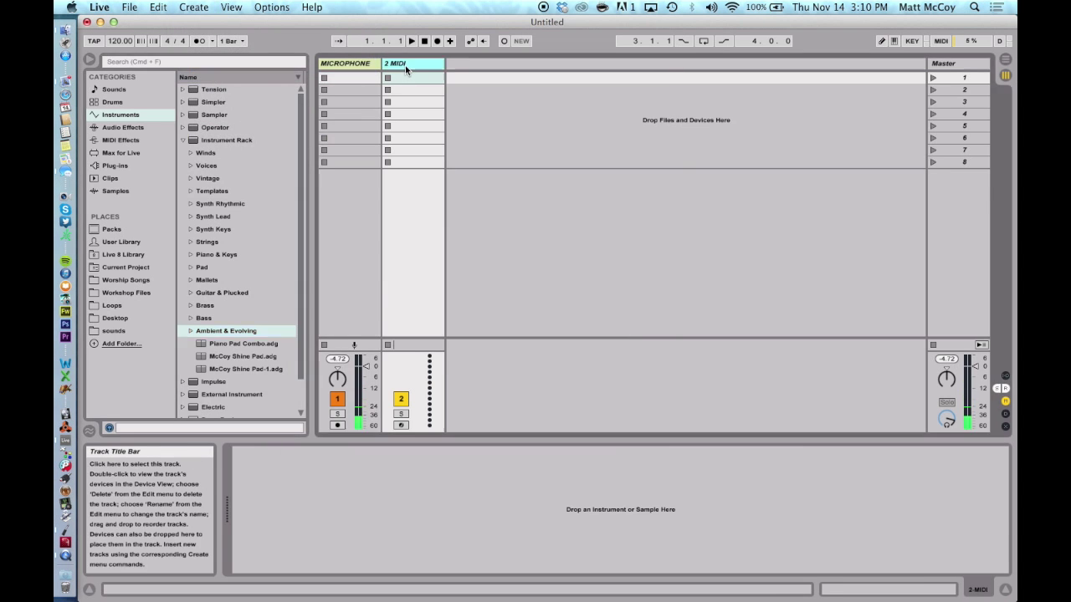
key("super+r")
type("PA")
Give the PAD track a lavender purple colour and select it.
right_click(405, 65)
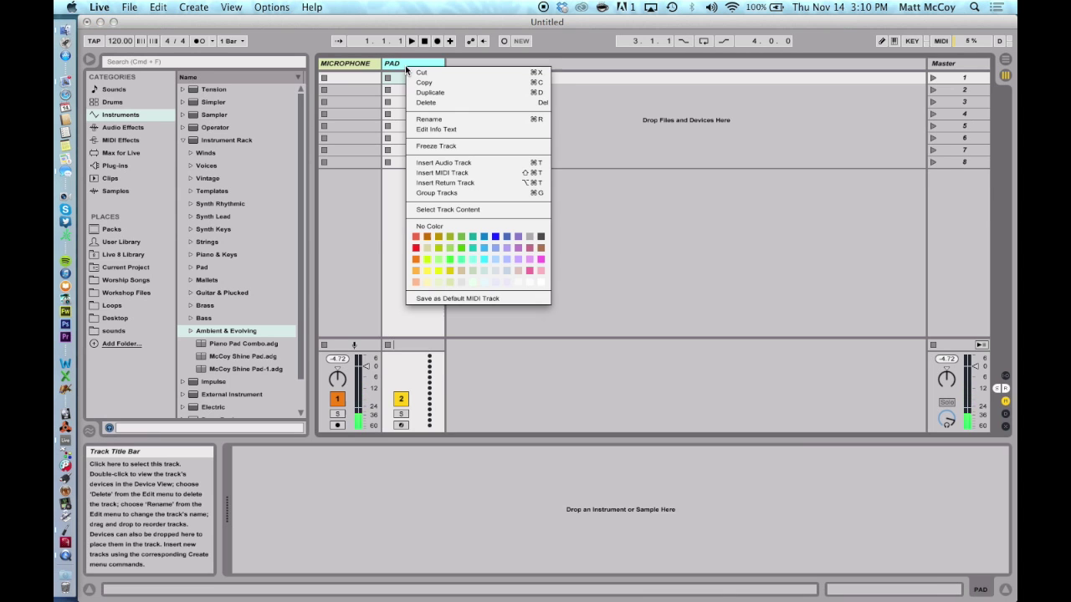
left_click(512, 265)
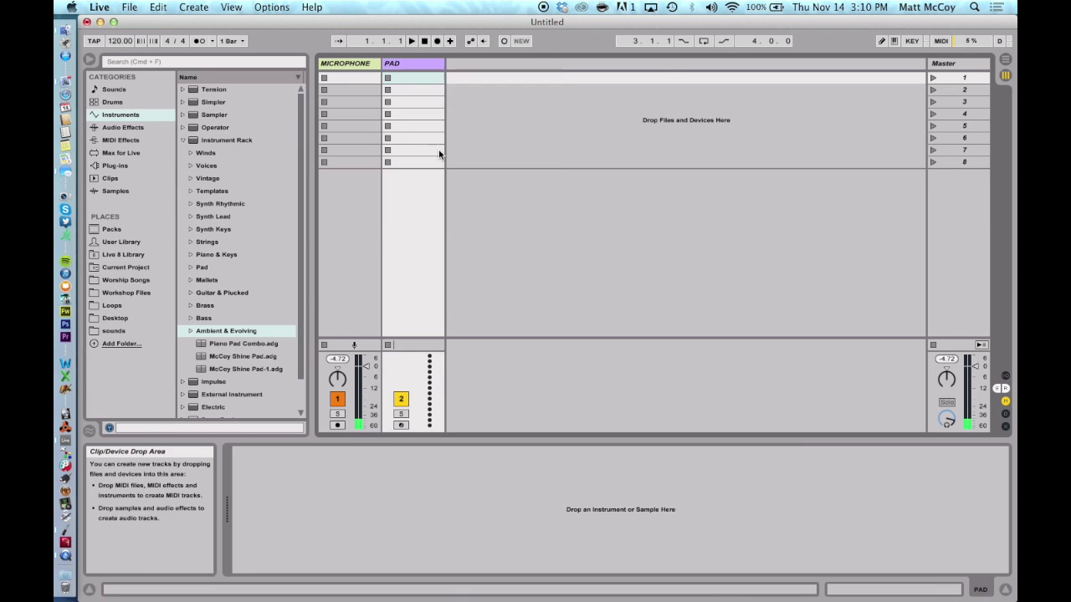
left_click(423, 138)
left_click(410, 65)
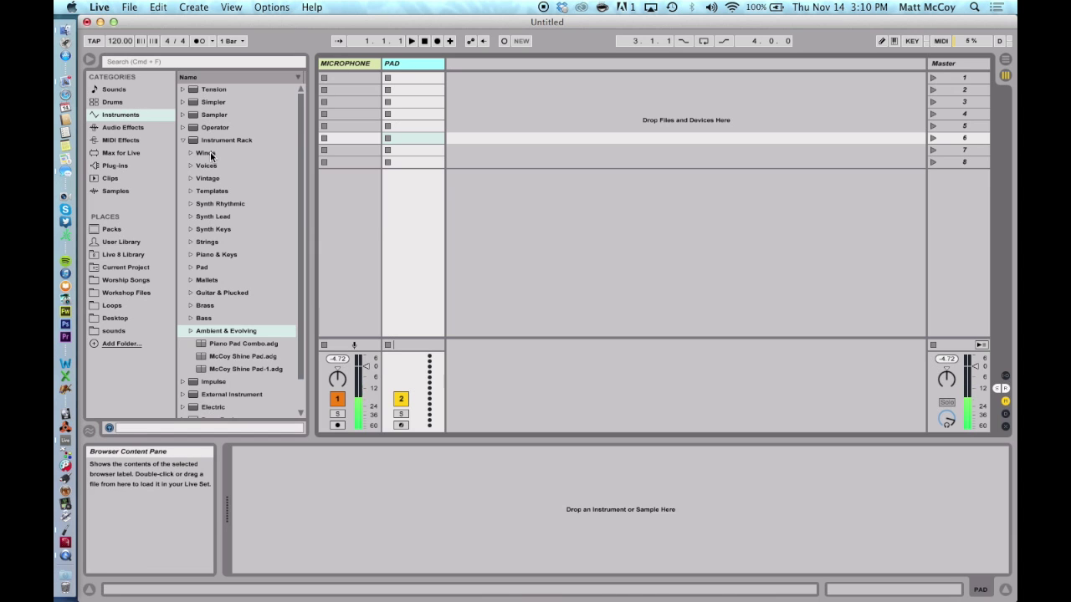
Load McCoy Shine Pad.adg from Ambient & Evolving onto the PAD track and arm it.
scroll(211, 156, "down", 3)
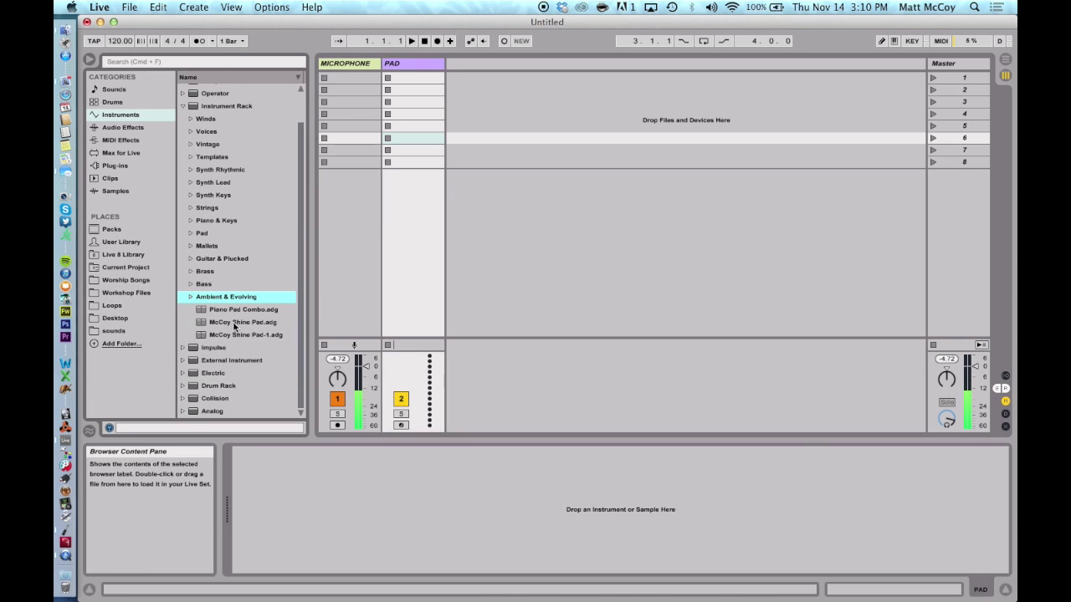
left_click_drag(233, 323, 405, 65)
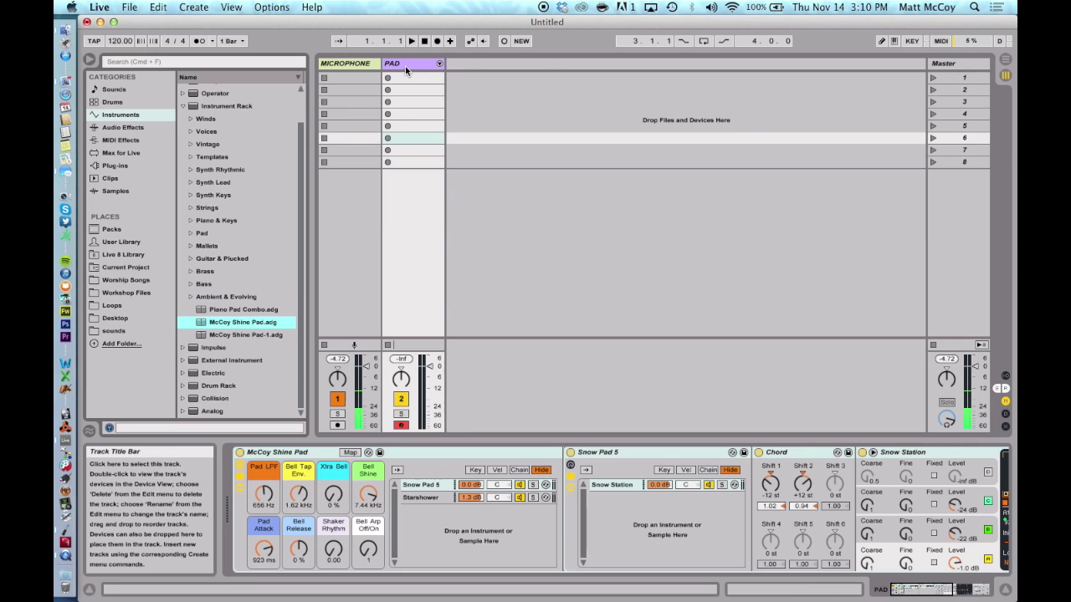
scroll(372, 522, "right", 5)
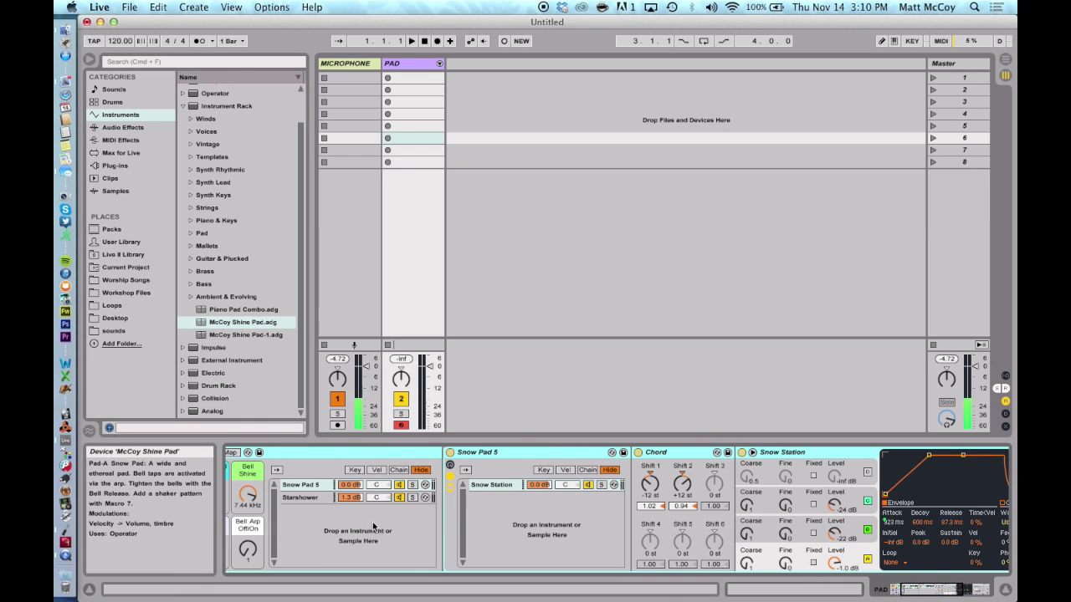
scroll(372, 522, "left", 5)
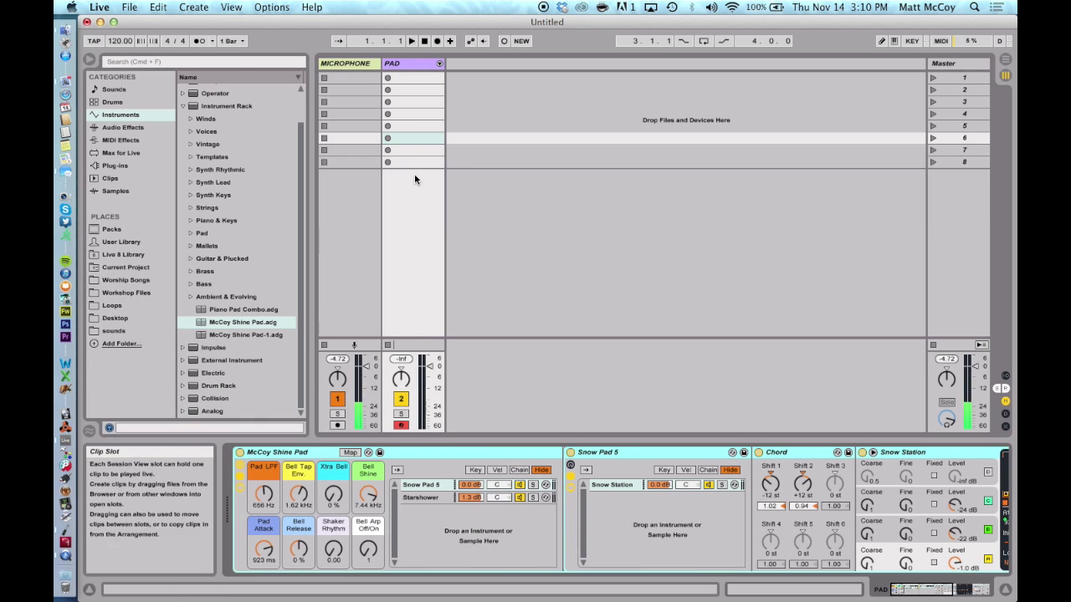
left_click(417, 152)
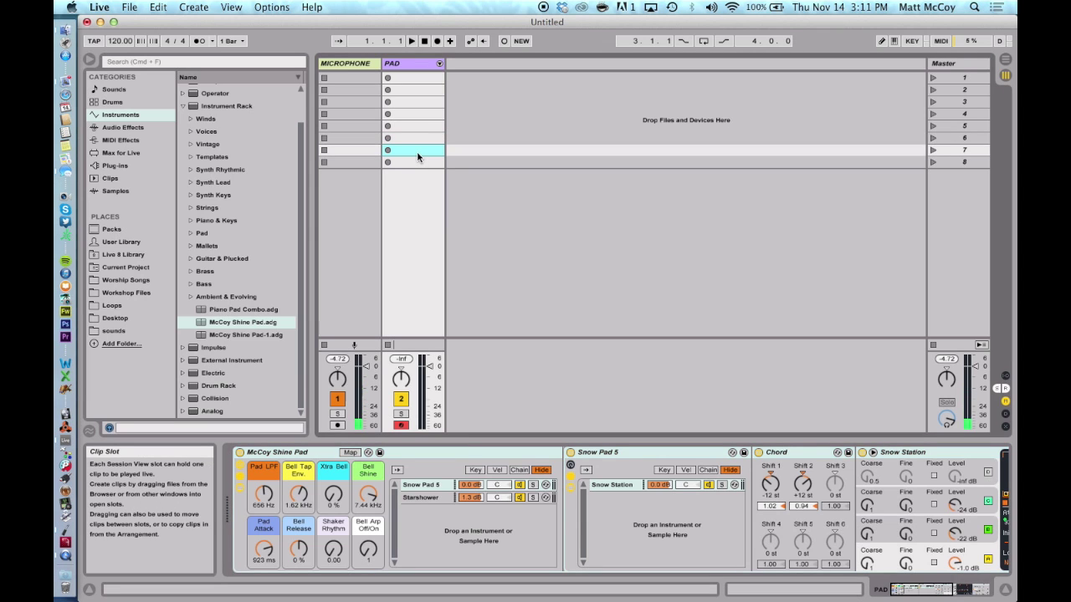
left_click(402, 427)
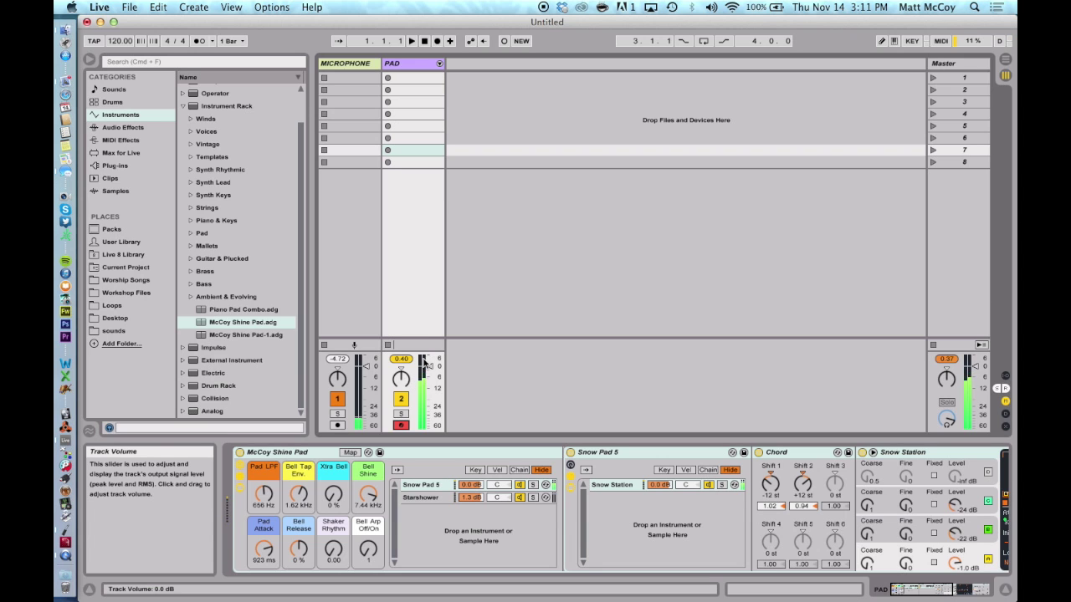
Play the set briefly to hear the McCoy Shine Pad, then stop playback.
key("space")
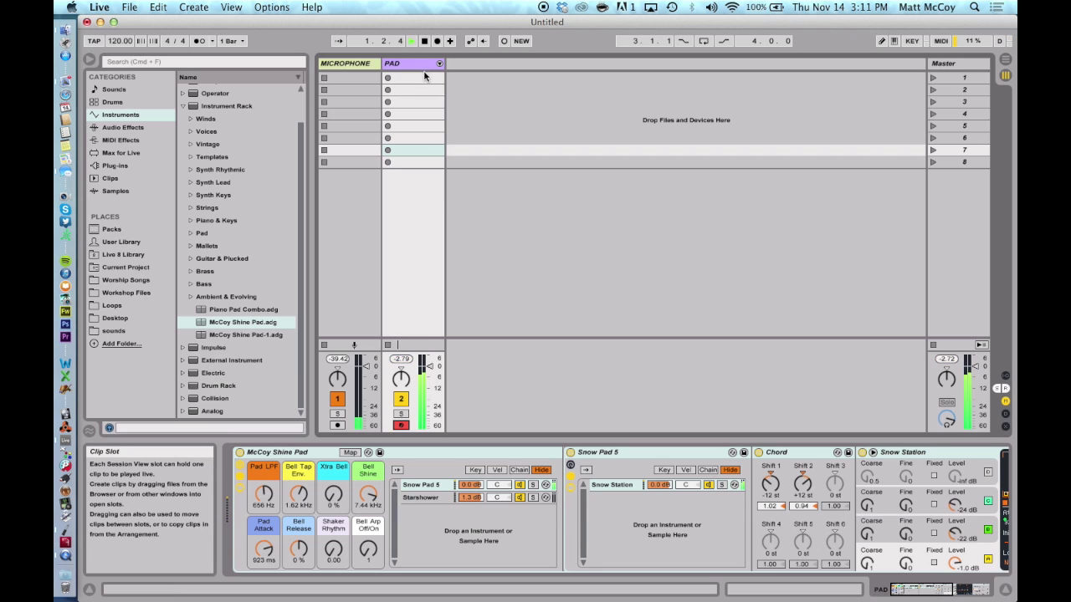
left_click(424, 41)
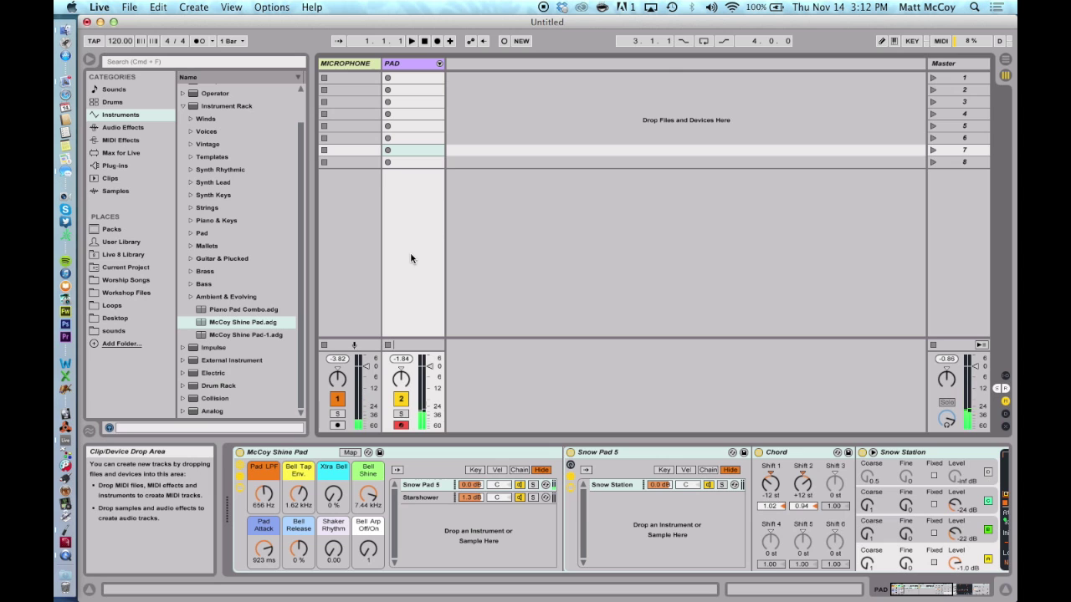
Delete the McCoy Shine Pad rack from the PAD track.
left_click(410, 63)
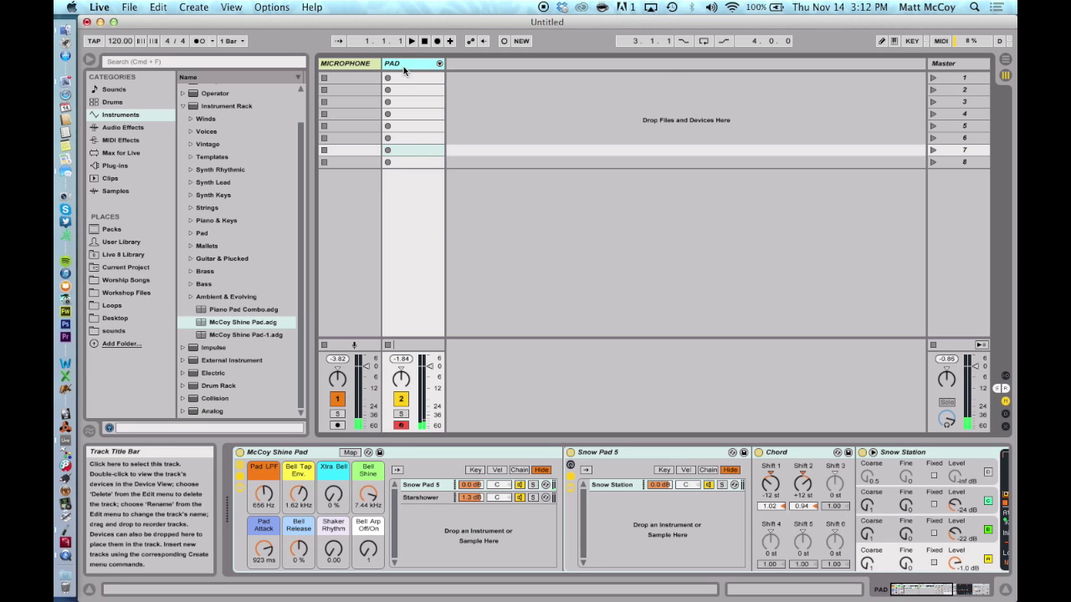
left_click(298, 459)
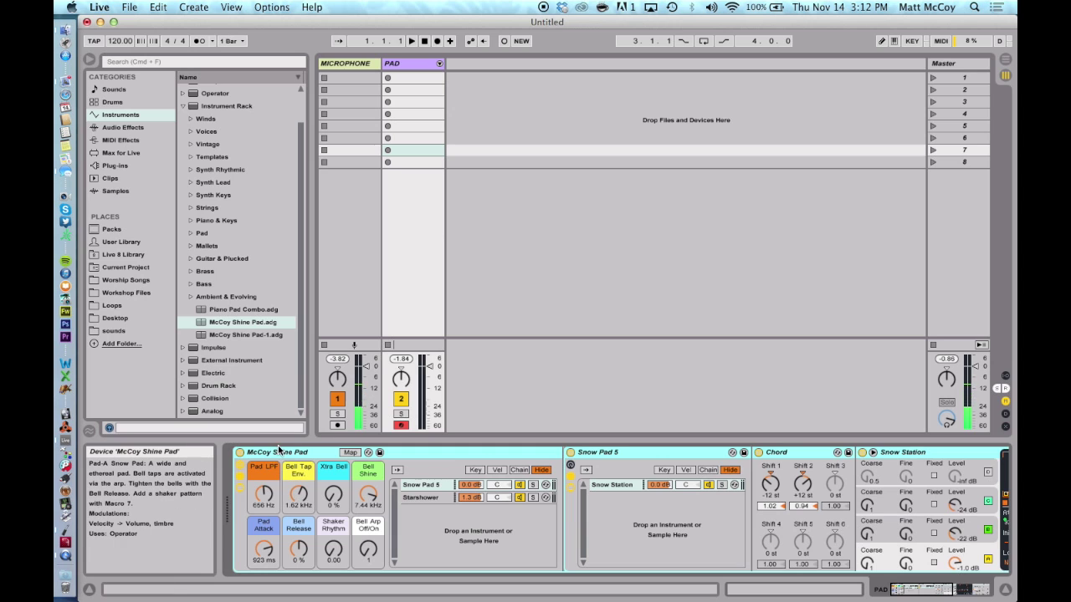
left_click(279, 453)
key("Delete")
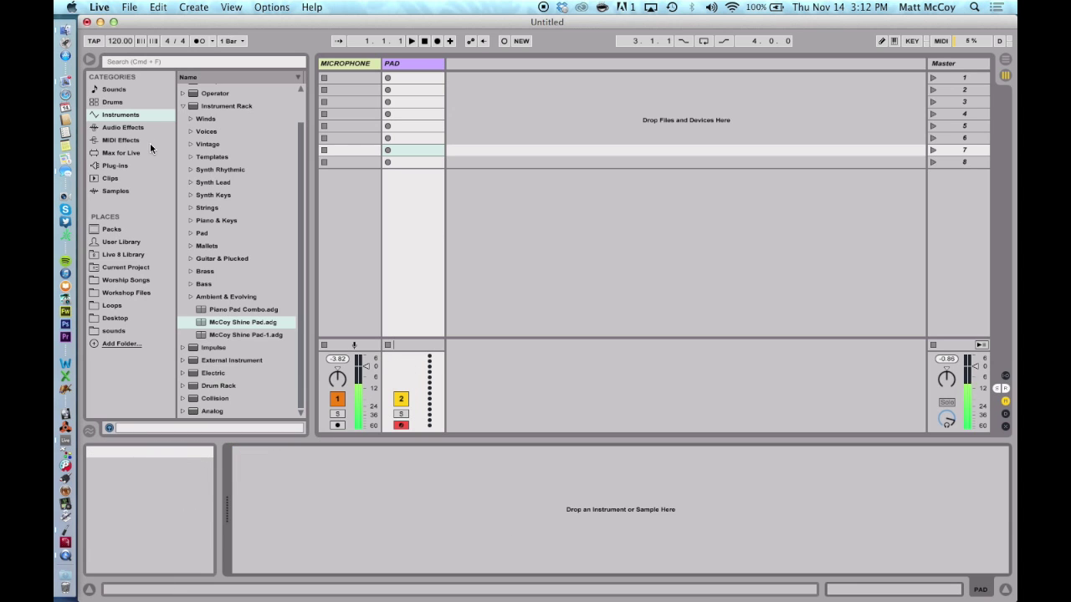
Load the Massive VST from Plug-ins > VST > Local onto the PAD track.
left_click(115, 167)
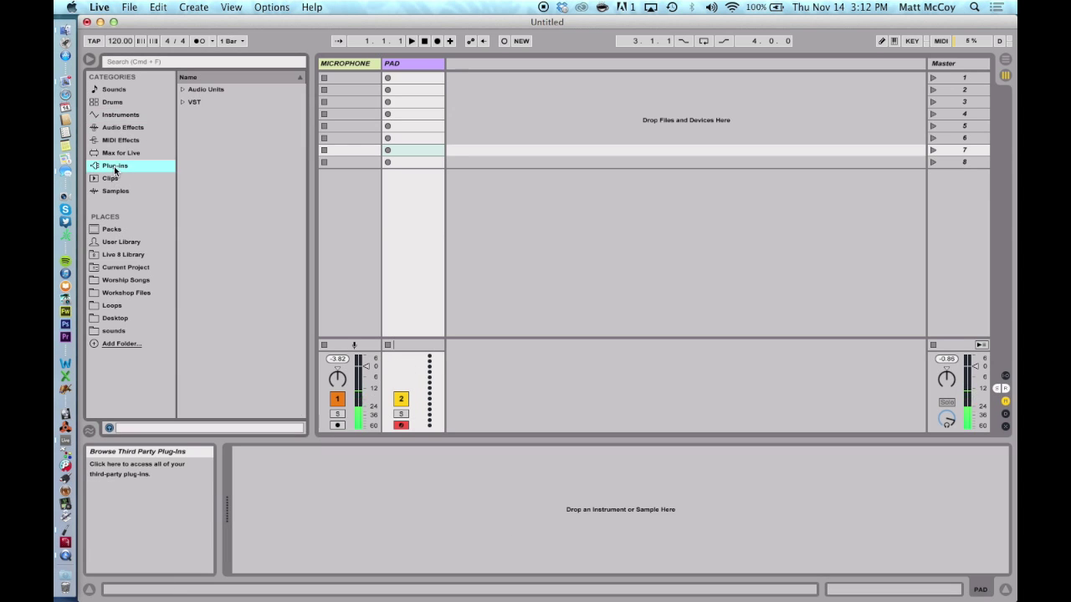
left_click(182, 103)
left_click(190, 128)
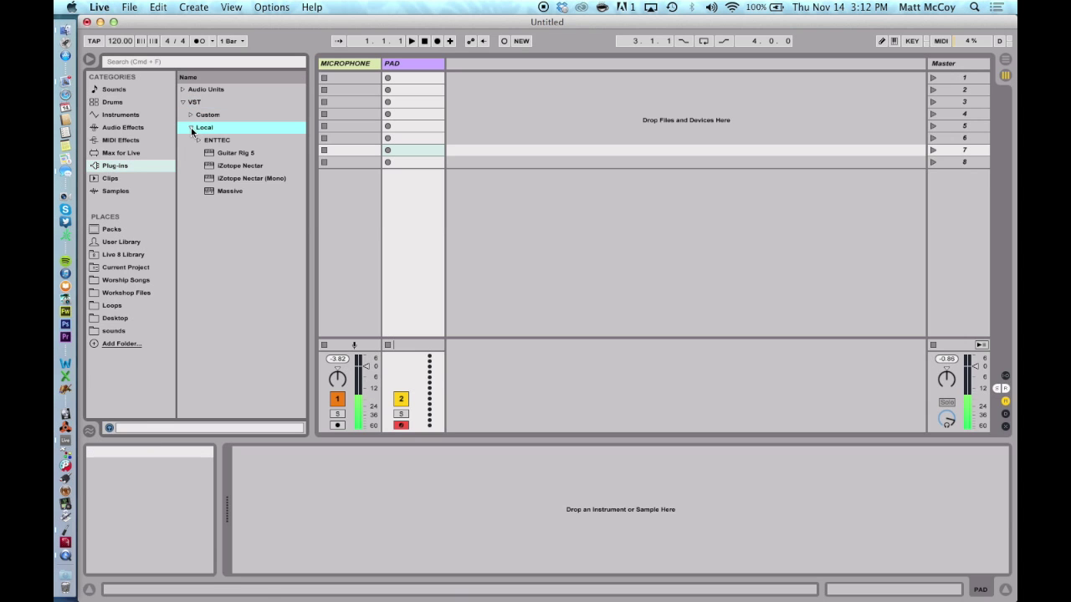
left_click(222, 192)
left_click_drag(222, 192, 404, 67)
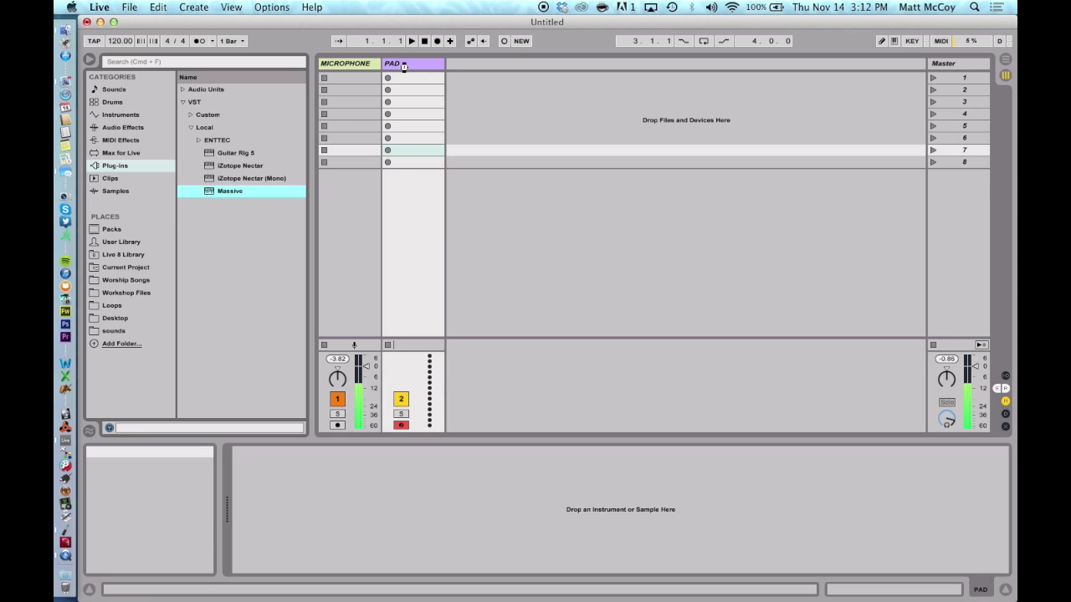
left_click_drag(404, 67, 546, 51)
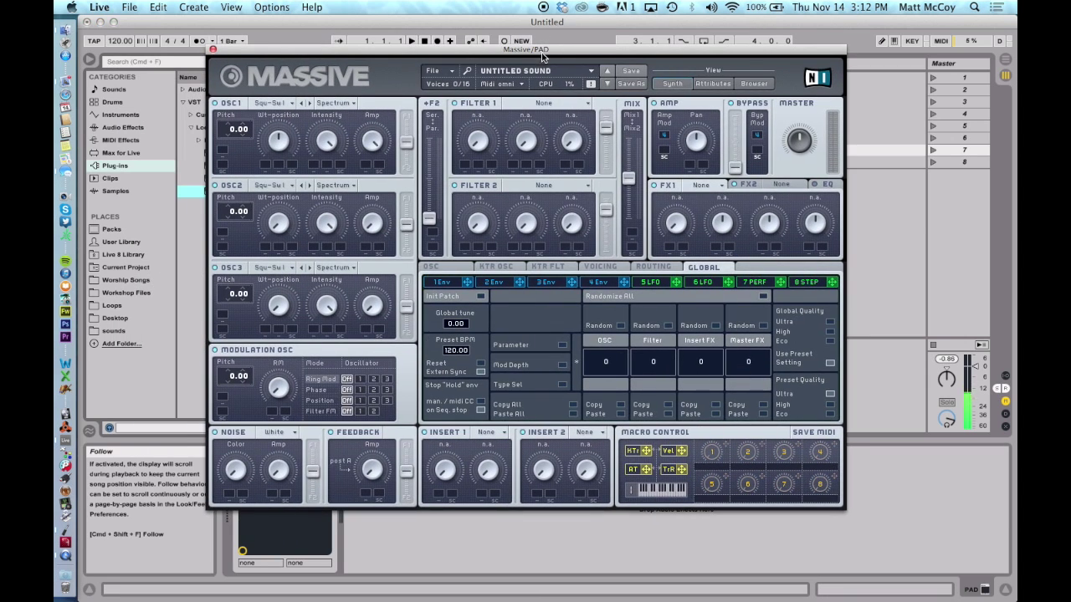
Load Massive's Summer Pad preset and move the plug-in window aside.
left_click(587, 74)
scroll(544, 184, "down", 20)
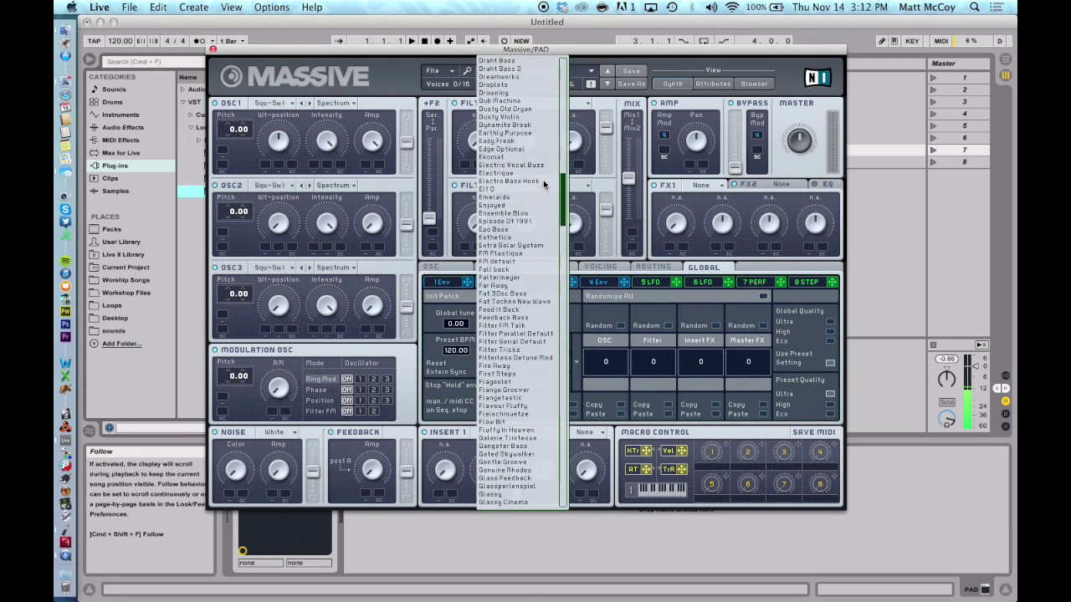
scroll(544, 184, "down", 13)
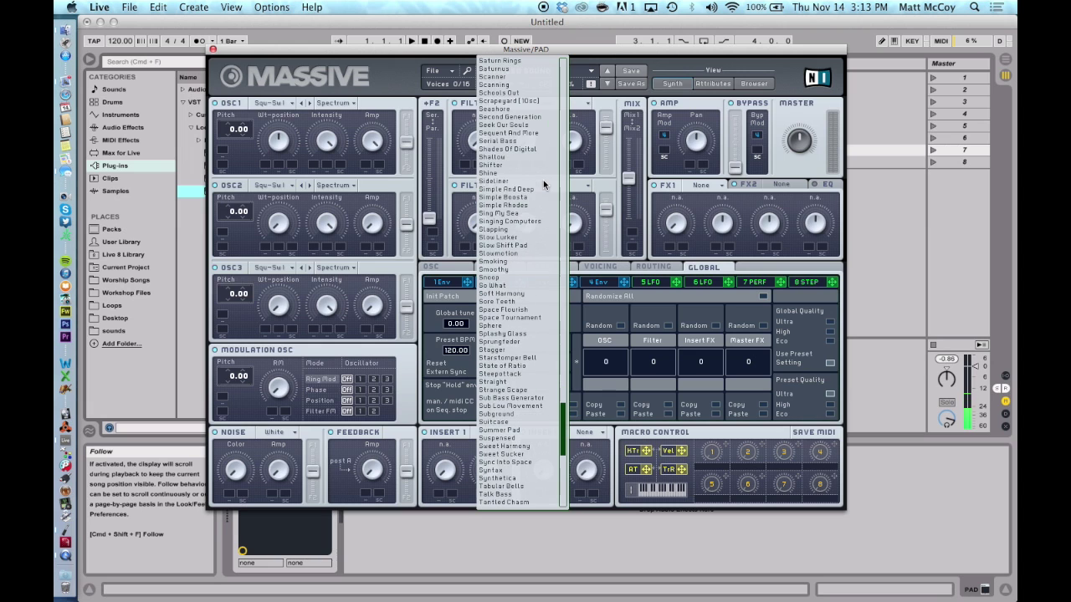
scroll(518, 431, "down", 1)
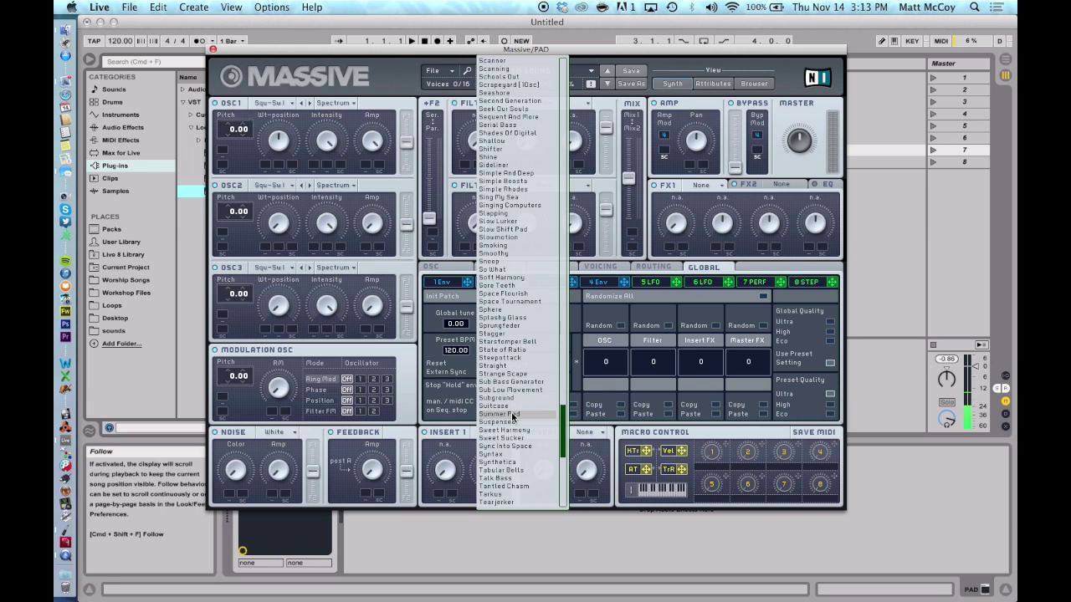
left_click(512, 415)
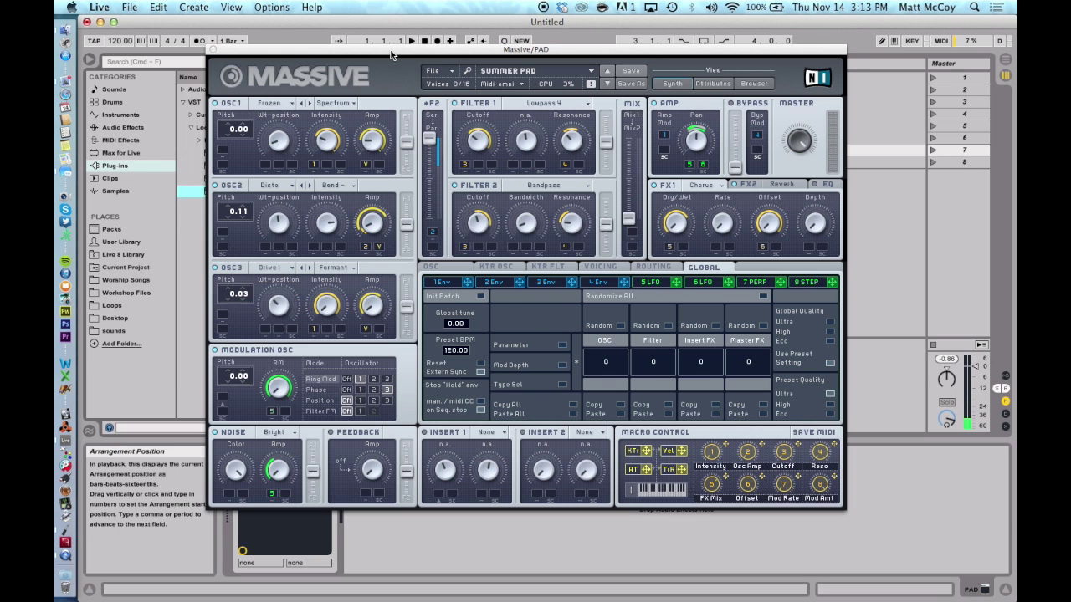
left_click_drag(391, 50, 666, 77)
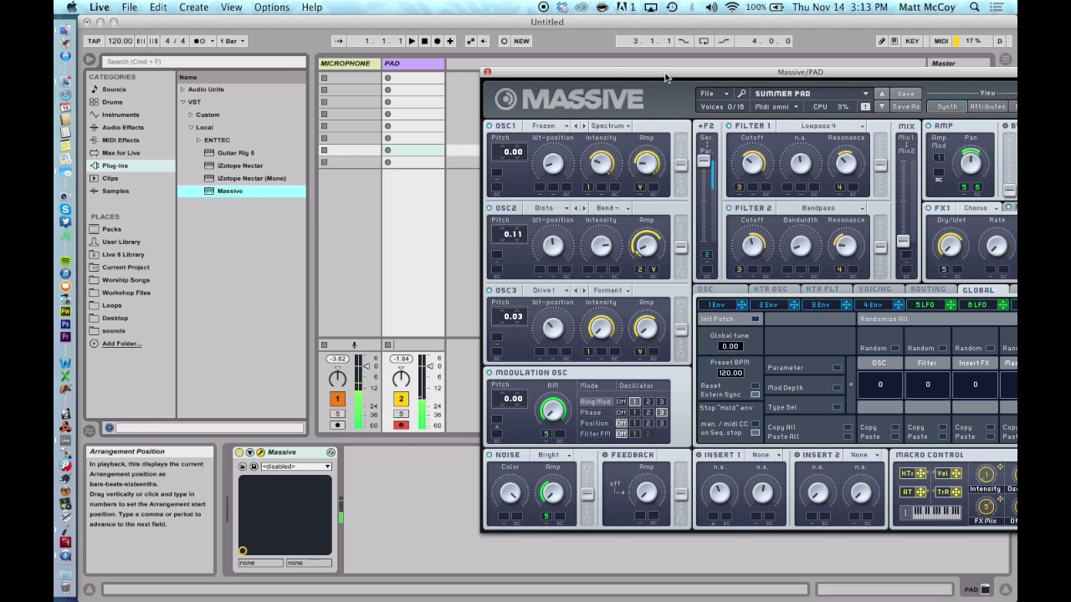
left_click(672, 75)
Close the Massive editor, show the mixer's In/Out routing, and keep PAD's output on Master.
left_click_drag(672, 76, 770, 71)
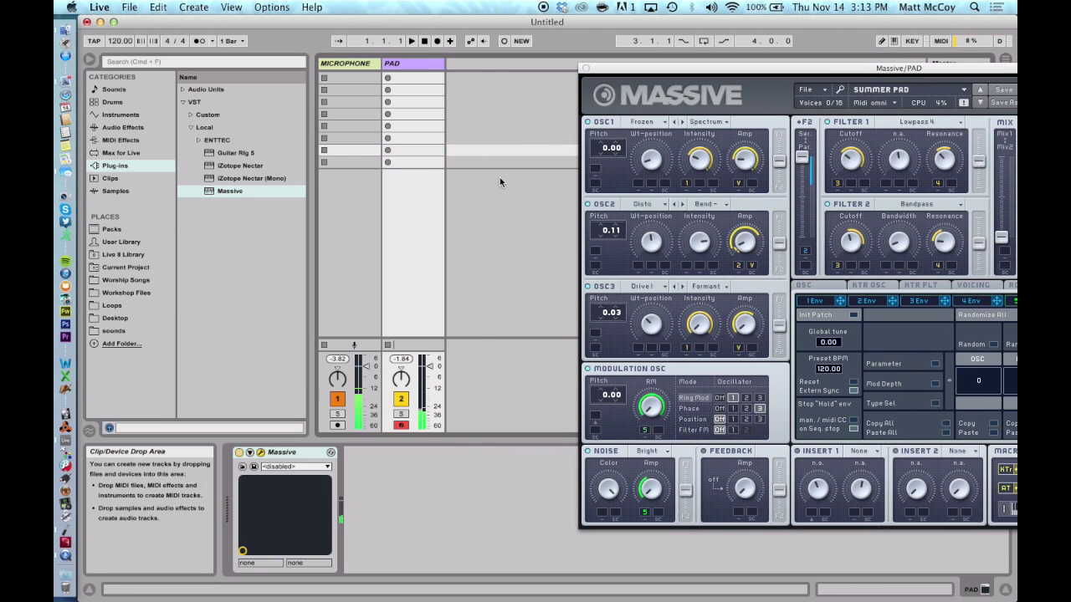
left_click(584, 68)
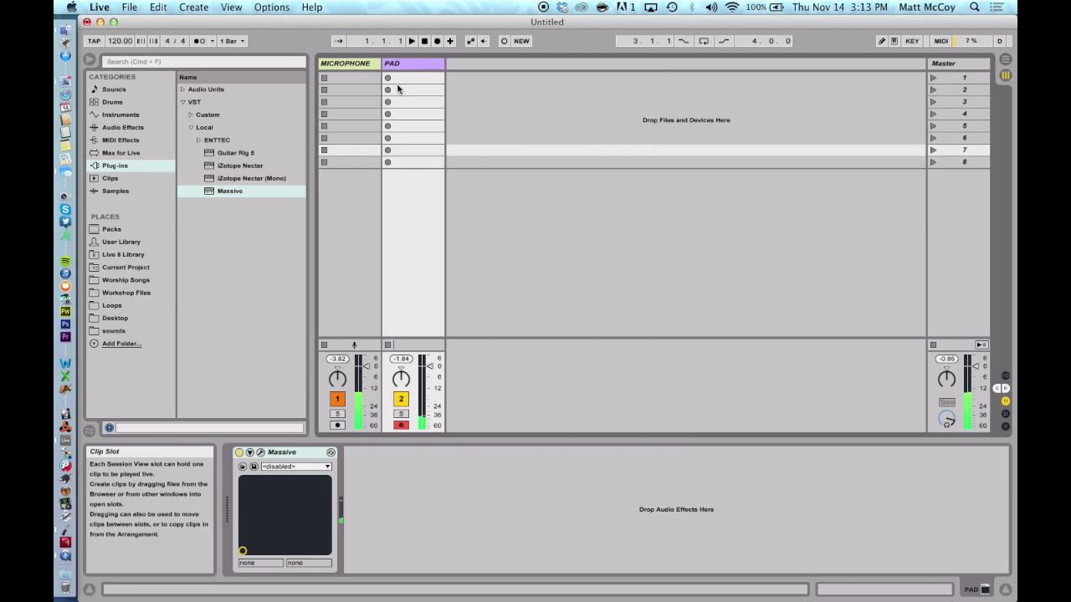
left_click(1005, 376)
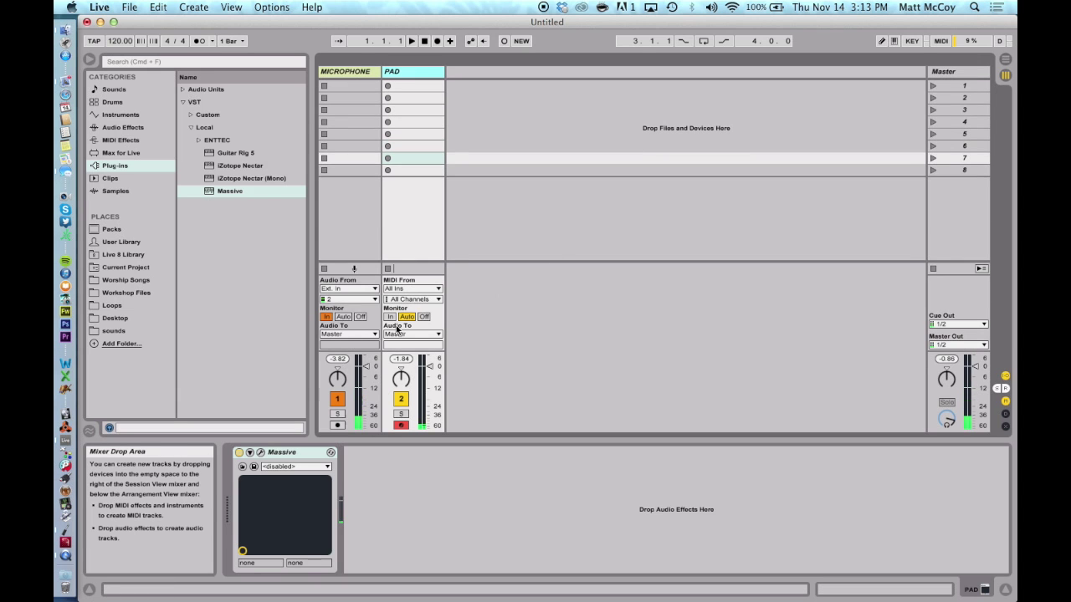
left_click(402, 334)
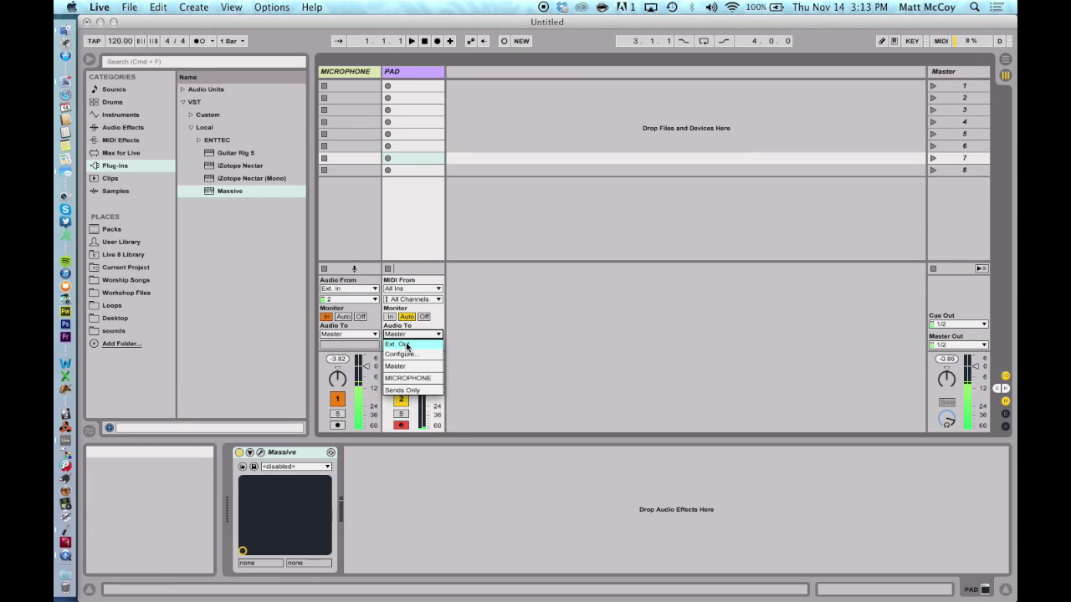
left_click(461, 347)
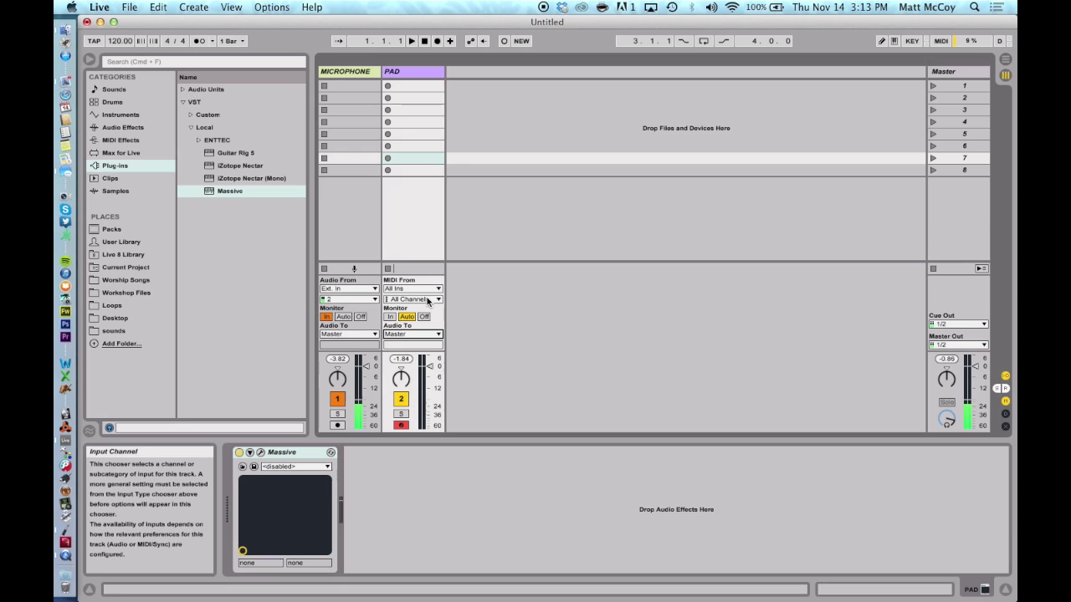